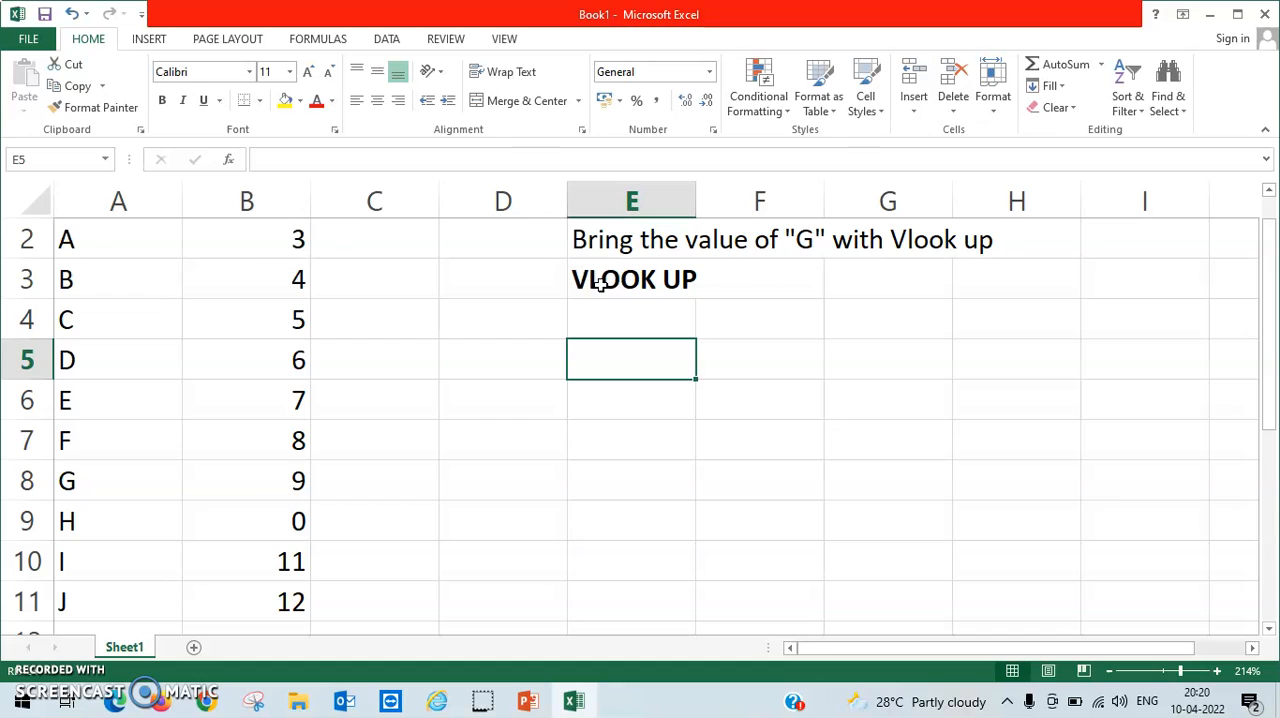
Examine the Name and SCORE table in columns A and B, from its headers down to its last row.
{"action": "left_click", "coordinate": [138, 274]}
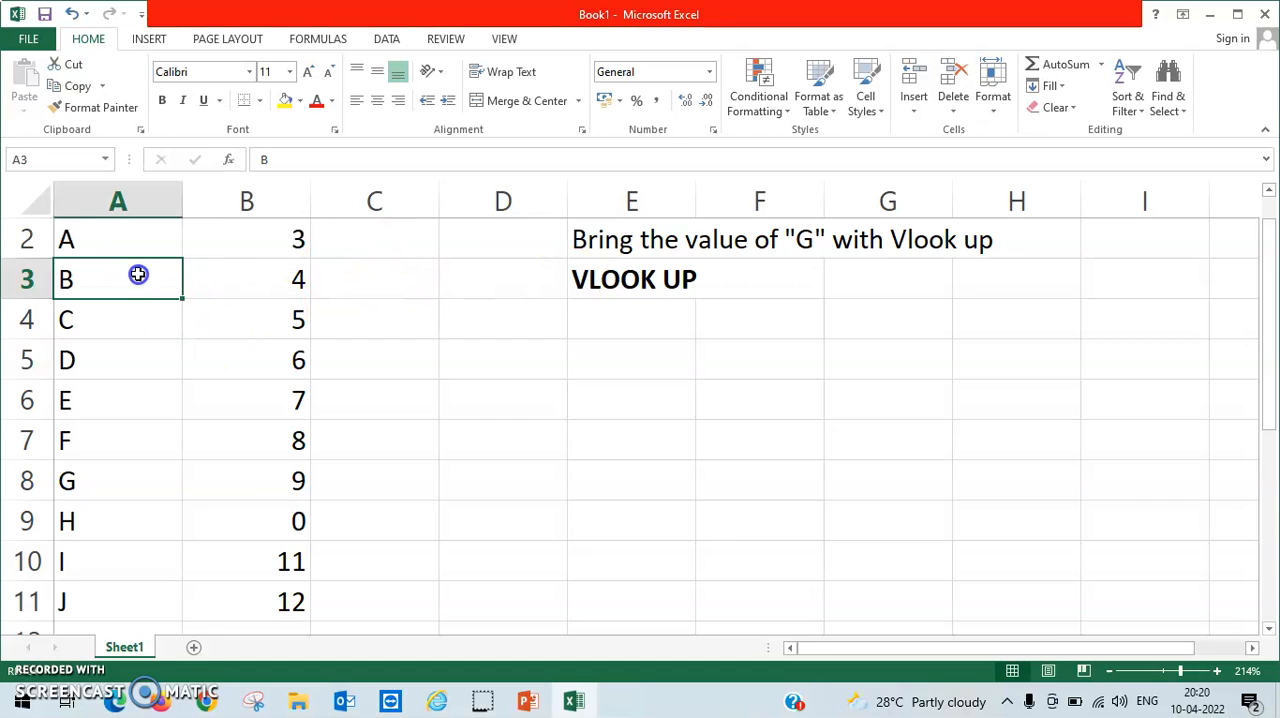
{"action": "key", "text": "ctrl+Home"}
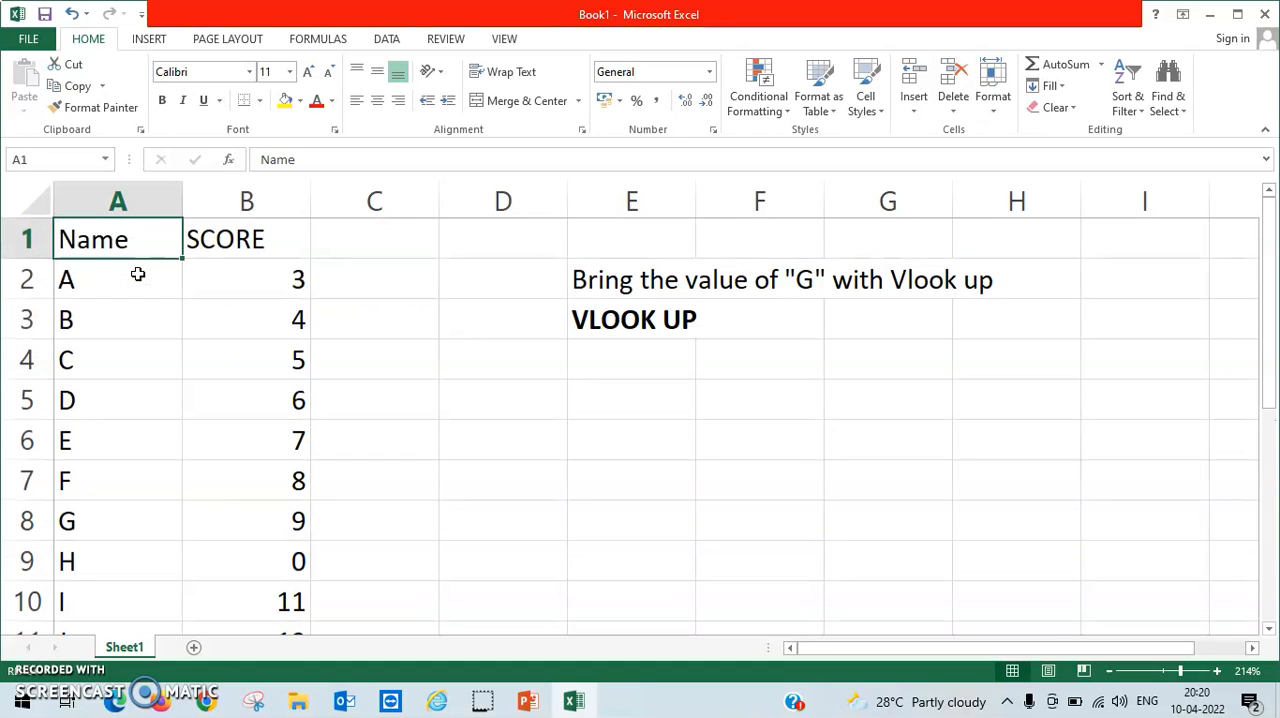
{"action": "key", "text": "Right"}
{"action": "key", "text": "Down"}
{"action": "key", "text": "Left"}
{"action": "key", "text": "Down"}
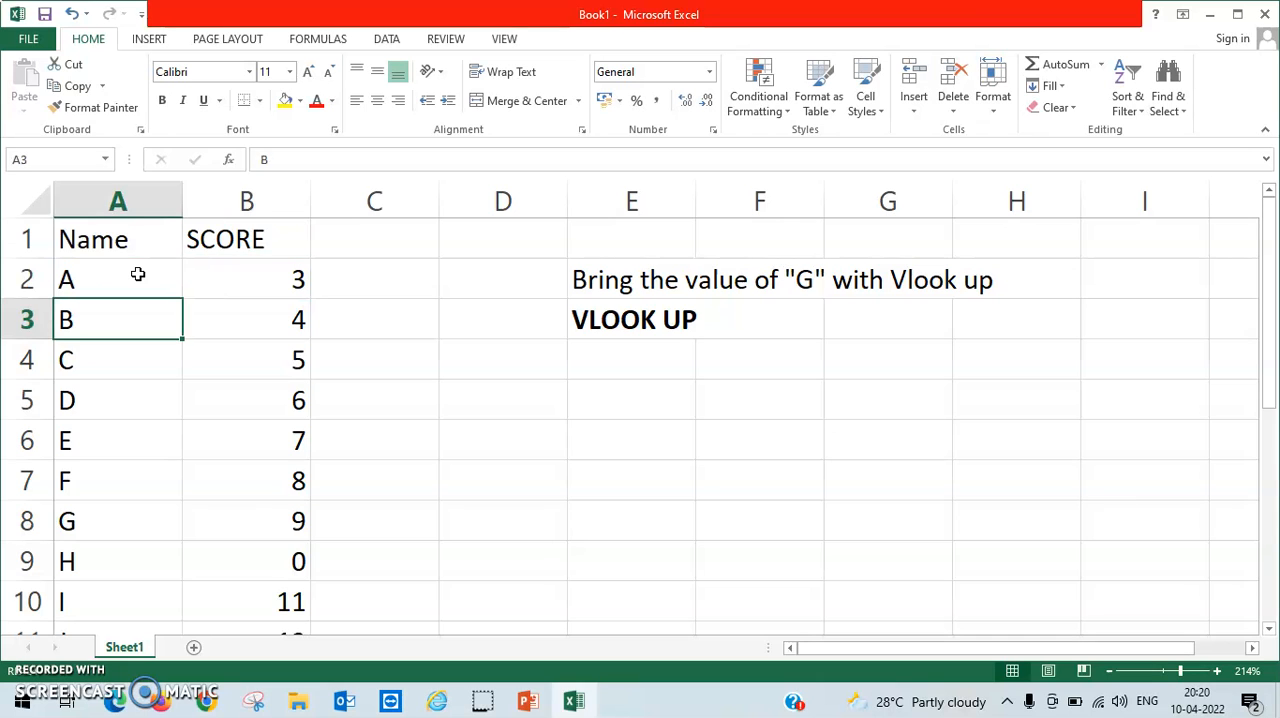
{"action": "key", "text": "ctrl+Down"}
{"action": "key", "text": "ctrl+Home"}
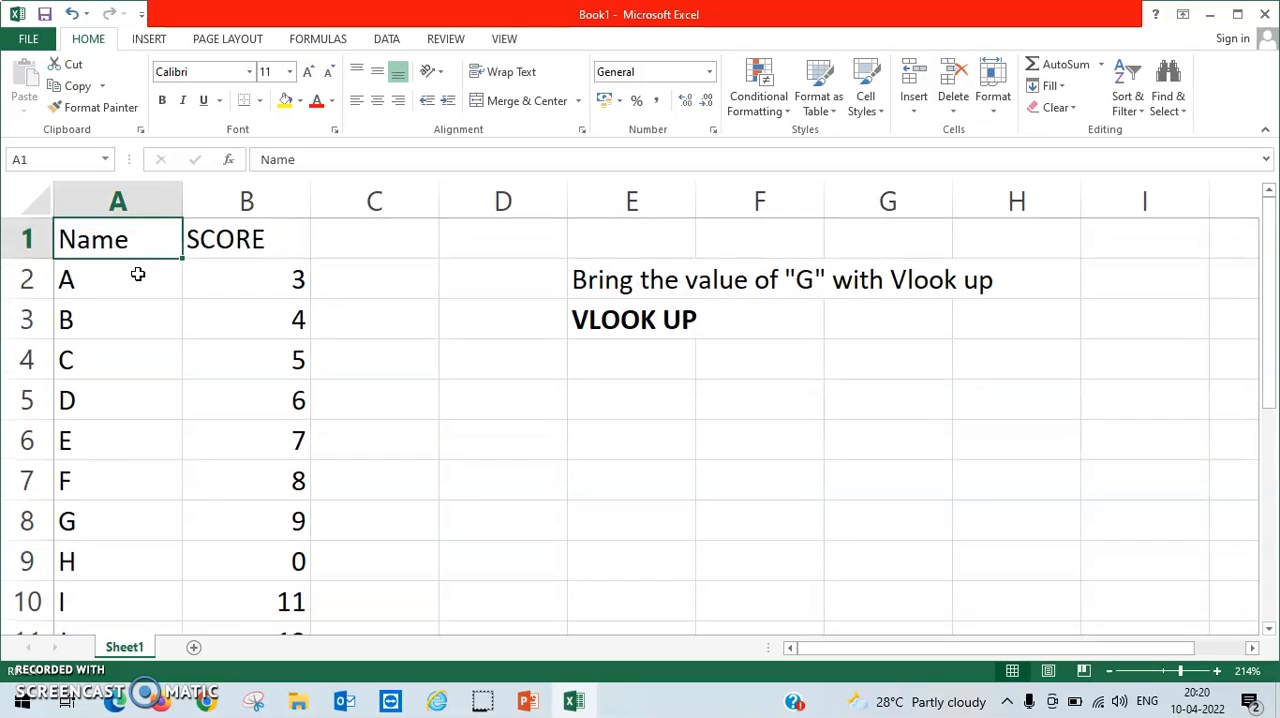
{"action": "key", "text": "Right"}
{"action": "key", "text": "Down"}
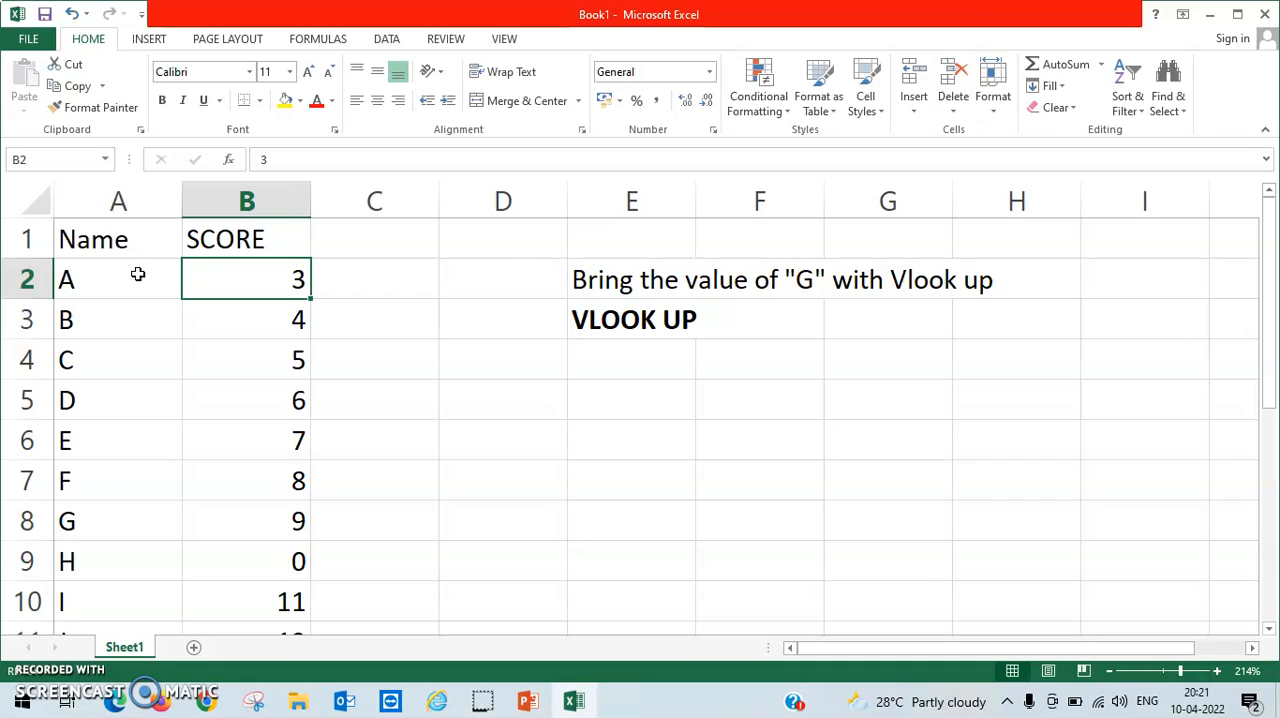
Read the lookup task in E2 and locate the name G and its score in the table.
{"action": "key", "text": "Right"}
{"action": "key", "text": "Right"}
{"action": "key", "text": "Down"}
{"action": "key", "text": "Down"}
{"action": "key", "text": "Down"}
{"action": "key", "text": "Right"}
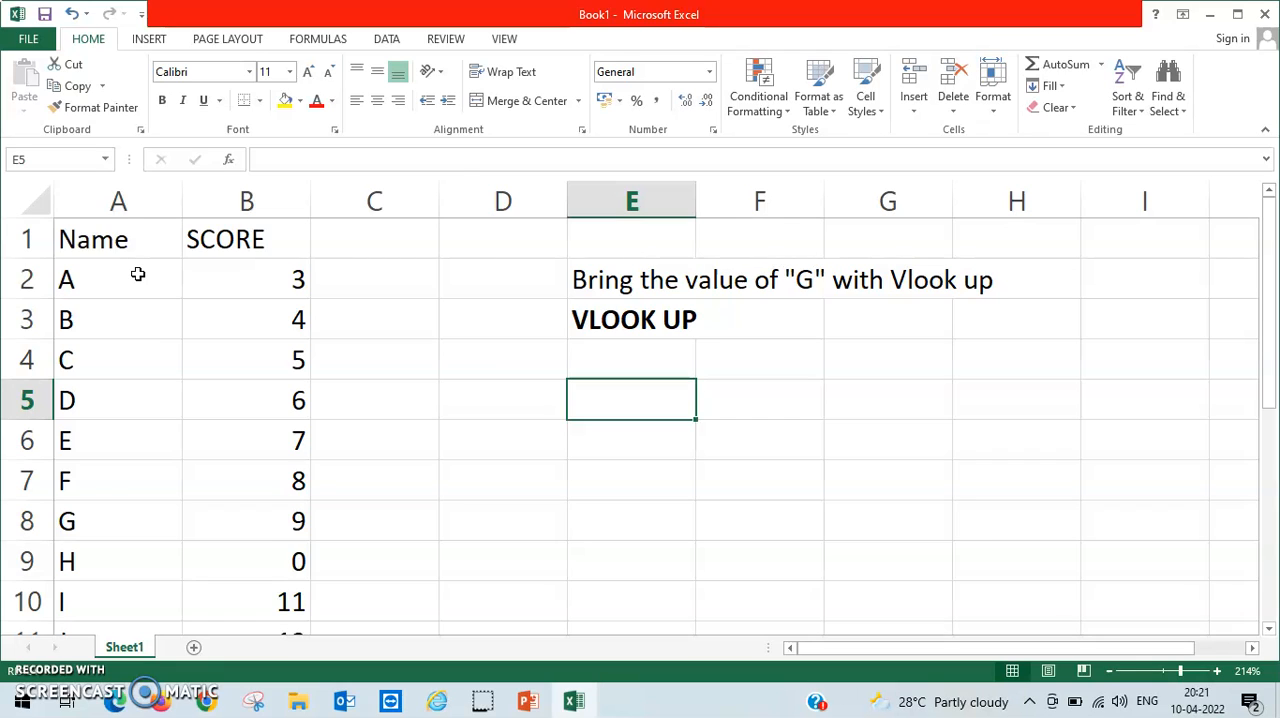
{"action": "key", "text": "Up"}
{"action": "key", "text": "Up"}
{"action": "key", "text": "Up"}
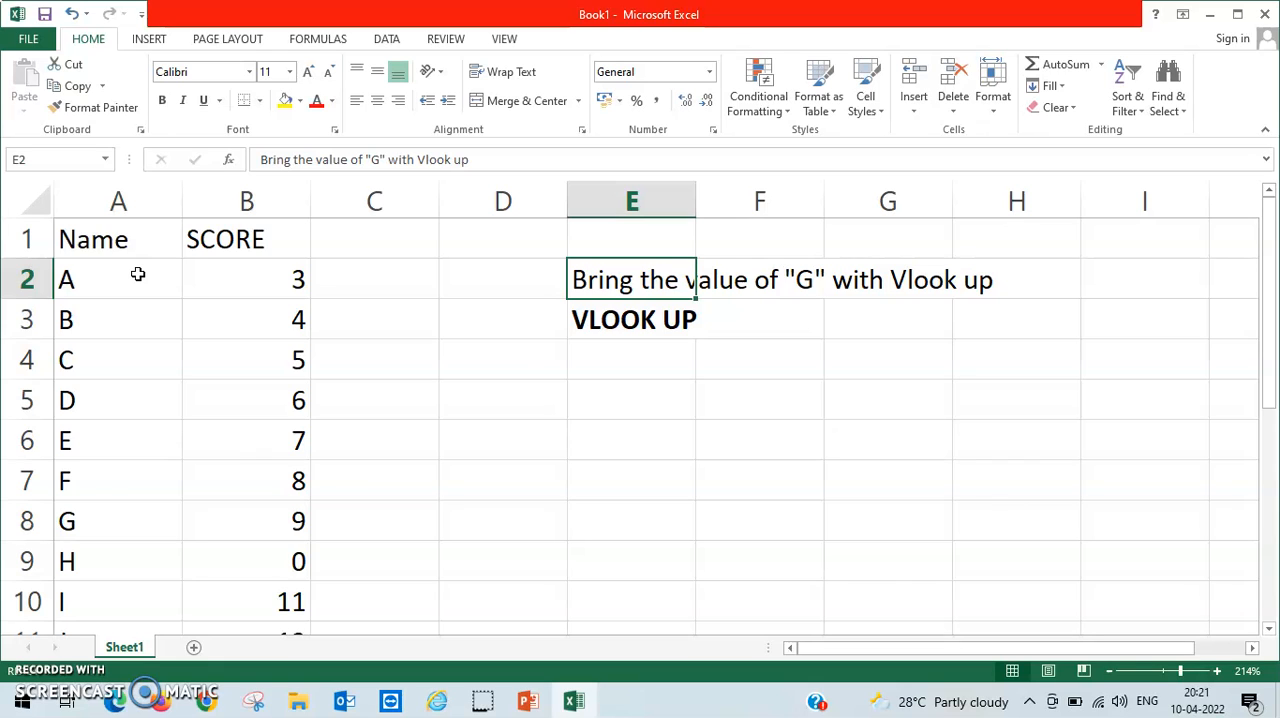
{"action": "key", "text": "Down"}
{"action": "key", "text": "Down"}
{"action": "key", "text": "Down"}
{"action": "key", "text": "Down"}
{"action": "key", "text": "Down"}
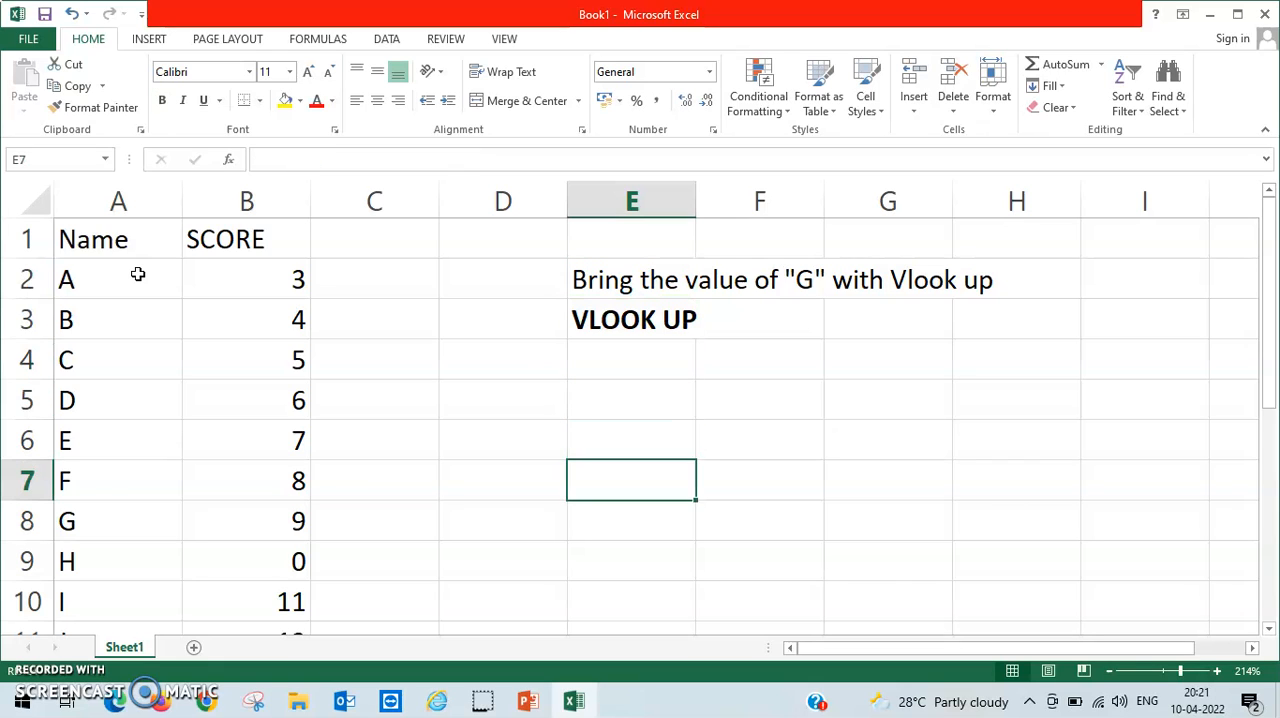
{"action": "key", "text": "Left"}
{"action": "key", "text": "Left"}
{"action": "key", "text": "Left"}
{"action": "key", "text": "Left"}
{"action": "key", "text": "Down"}
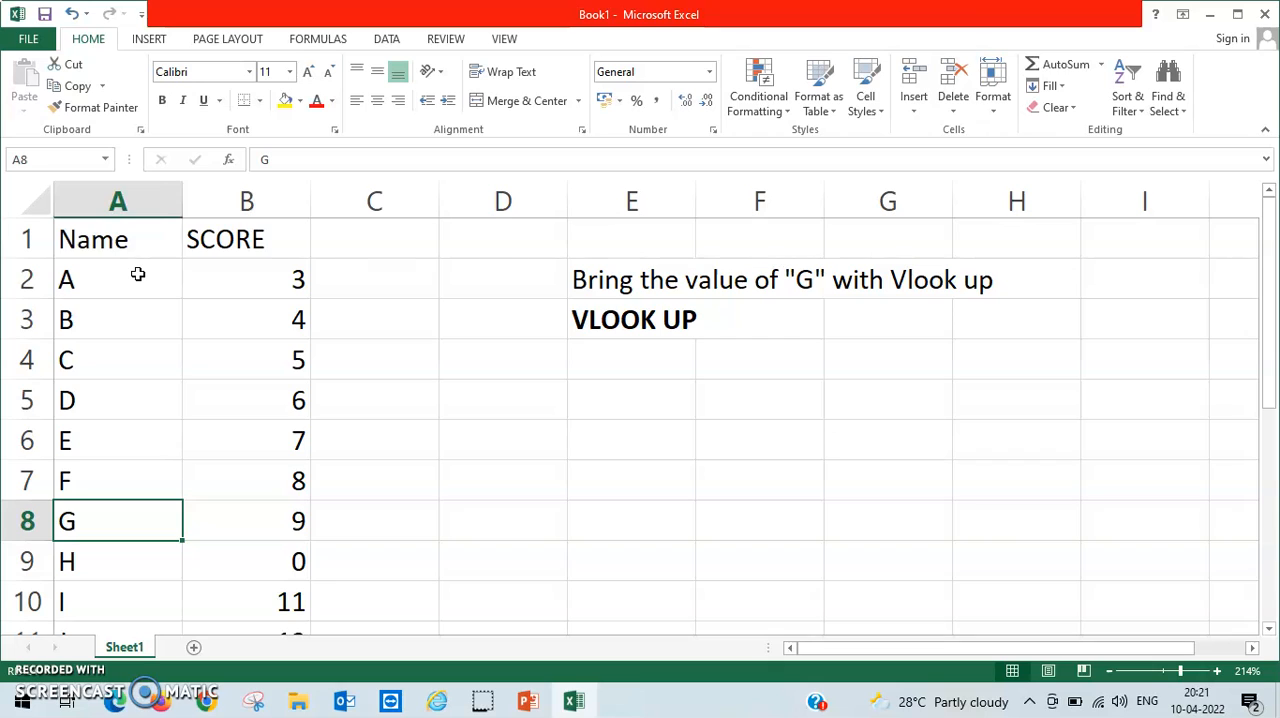
{"action": "key", "text": "Right"}
{"action": "left_click", "coordinate": [282, 521]}
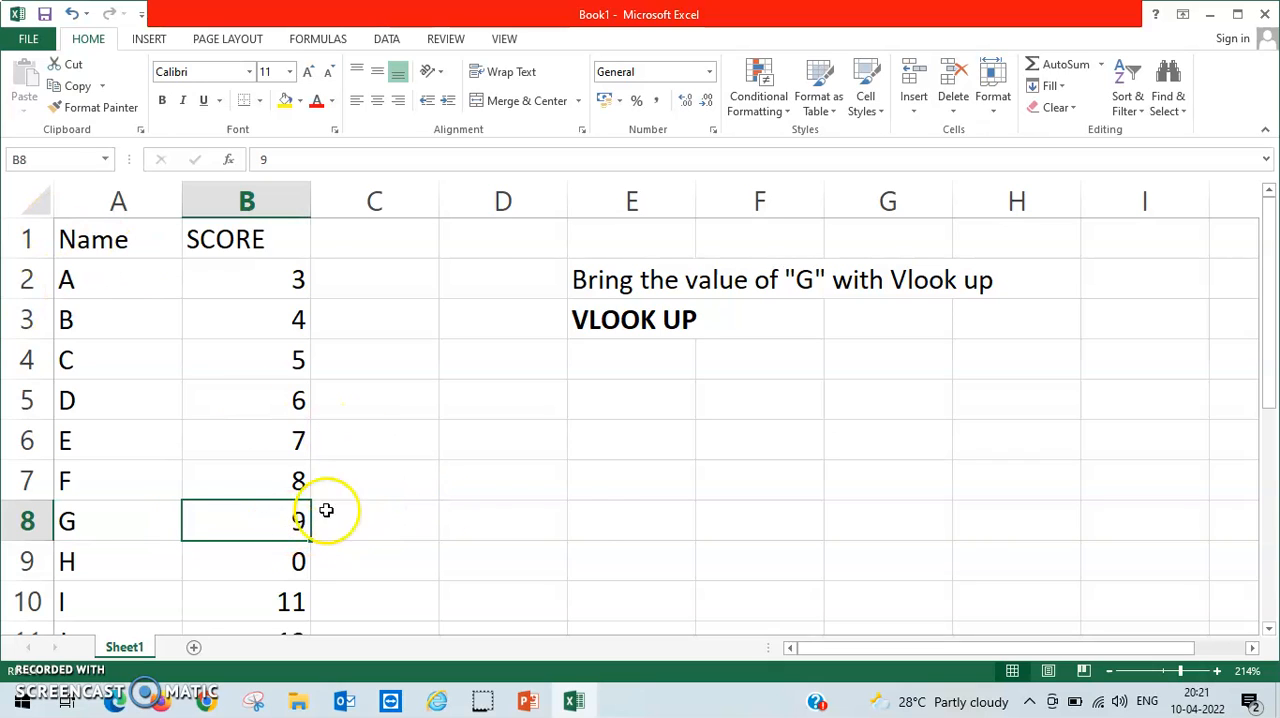
Enter the header "Name" in E6 and the lookup name "G" below it in E7.
{"action": "left_click", "coordinate": [617, 446]}
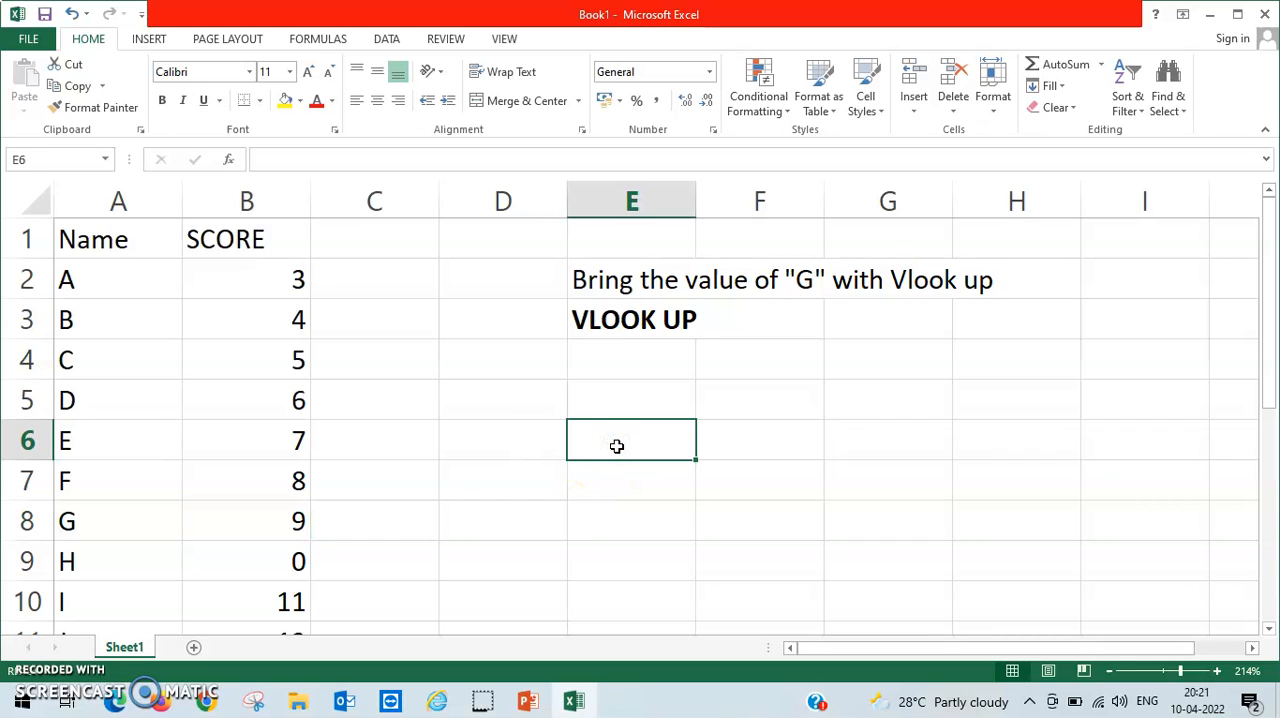
{"action": "type", "text": "Name"}
{"action": "key", "text": "Return"}
{"action": "type", "text": "g"}
{"action": "key", "text": "BackSpace"}
{"action": "type", "text": "G"}
{"action": "key", "text": "Return"}
{"action": "key", "text": "Up"}
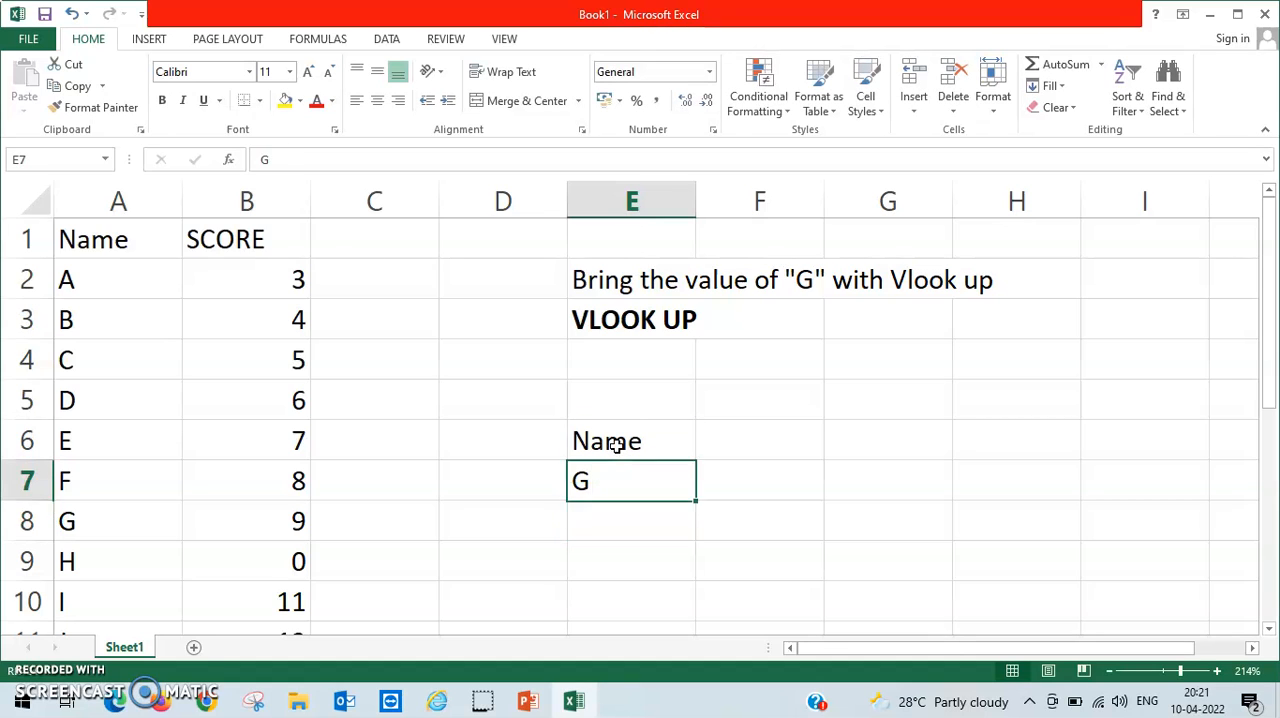
Enter the header "SCORE" in F6, beside the new Name header.
{"action": "key", "text": "Up"}
{"action": "key", "text": "Right"}
{"action": "type", "text": "SCORE"}
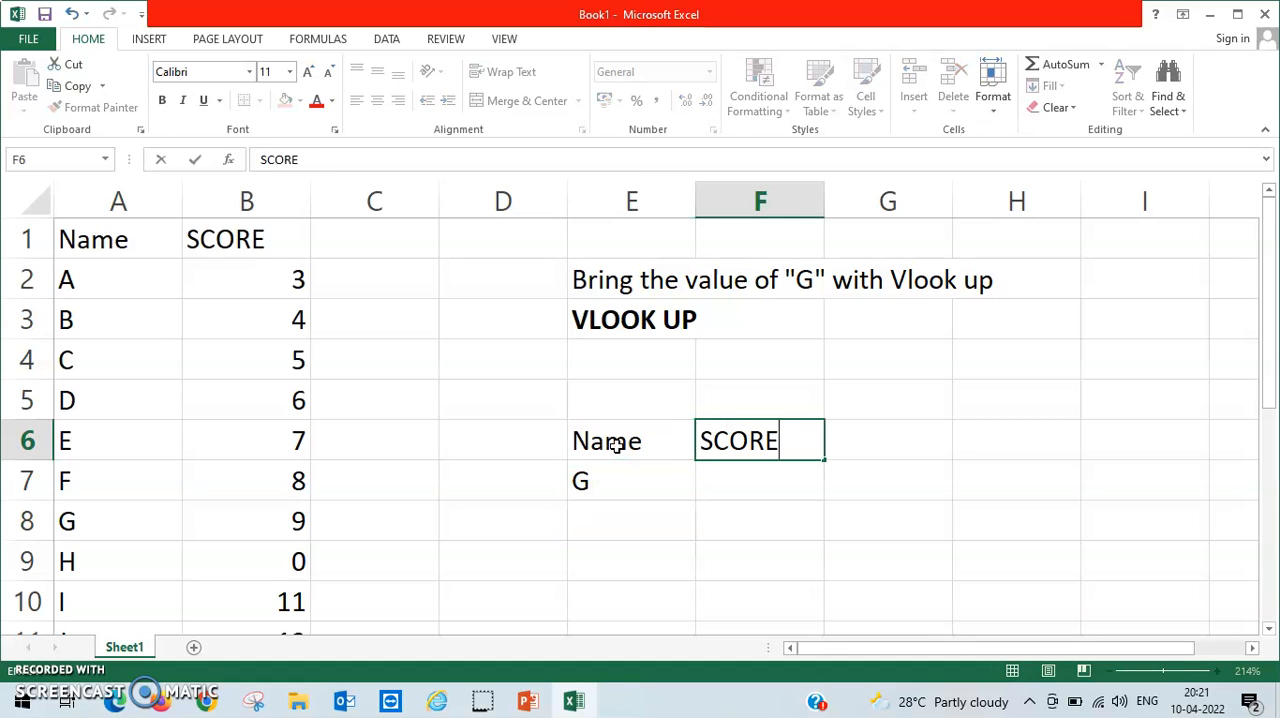
{"action": "key", "text": "Return"}
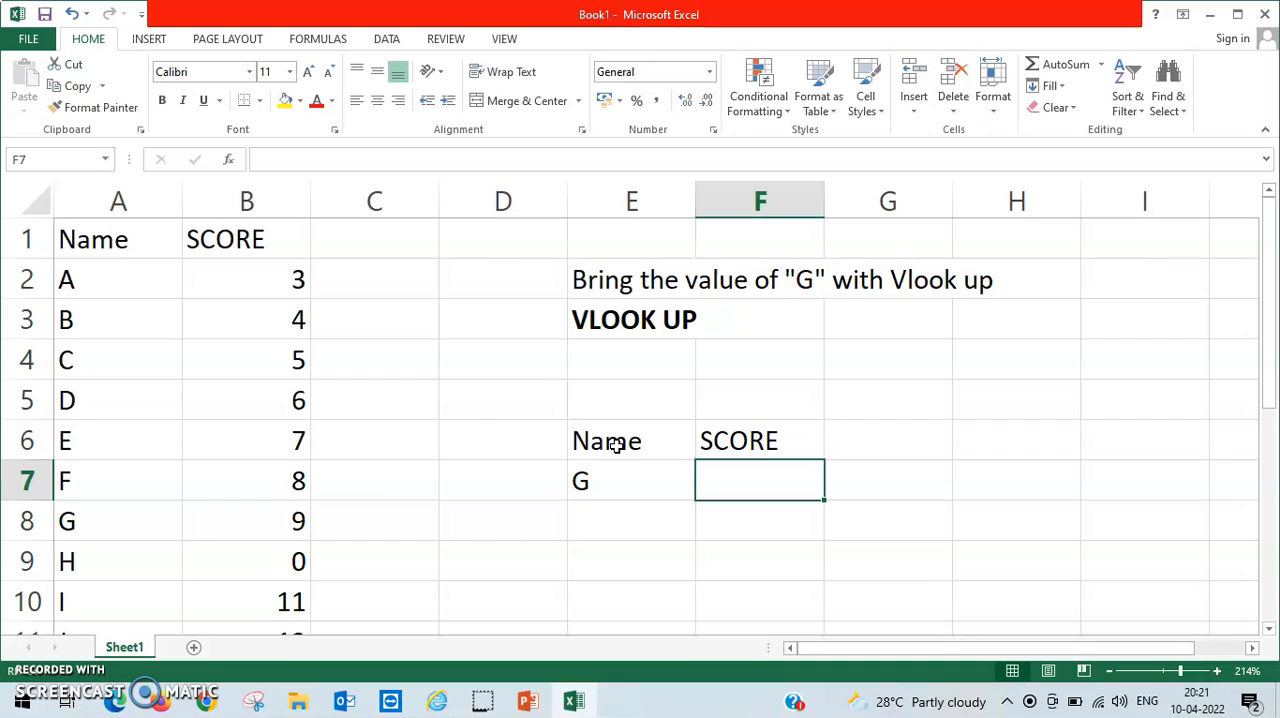
Begin a VLOOKUP formula in F7 with E7 as its lookup value.
{"action": "type", "text": "="}
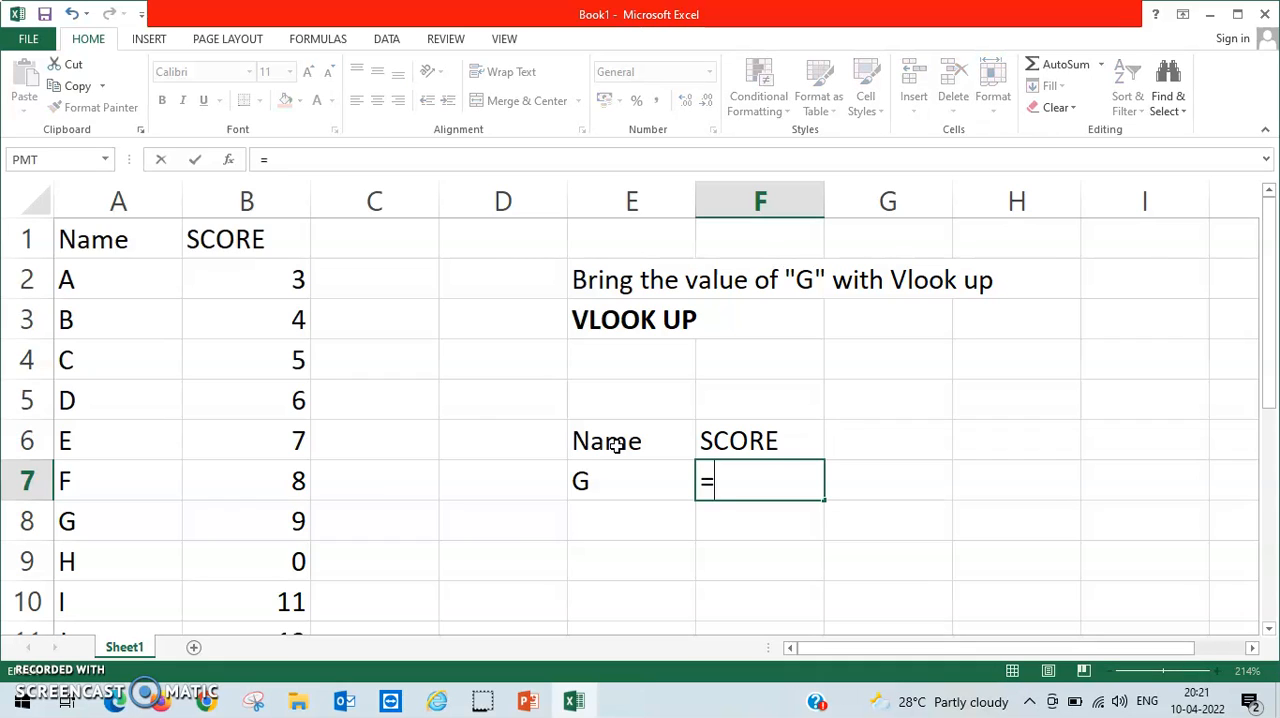
{"action": "type", "text": "VL"}
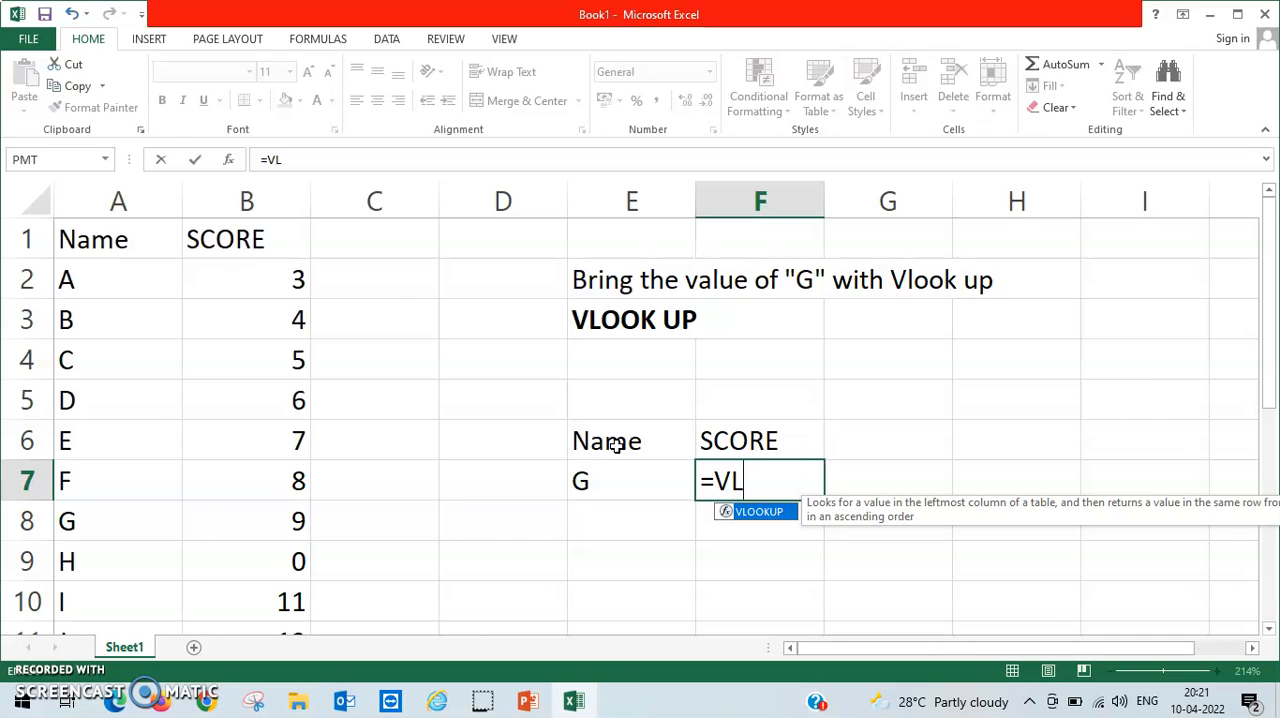
{"action": "type", "text": "OOK"}
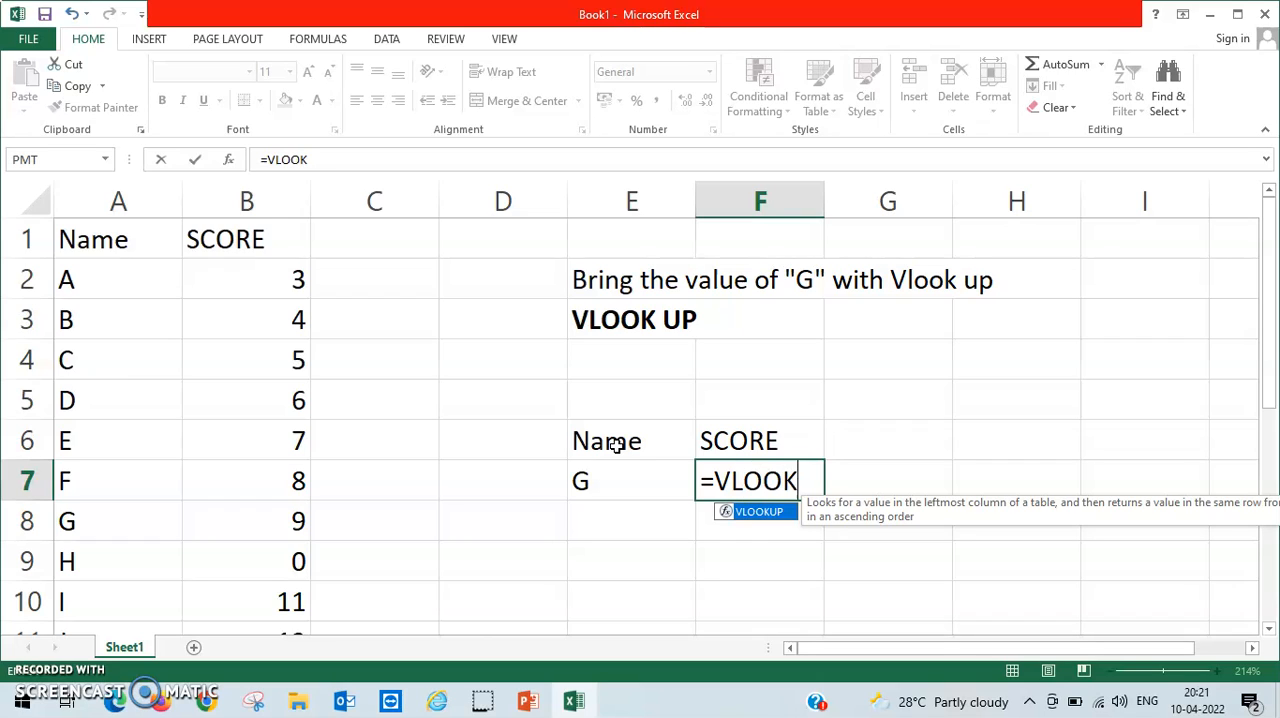
{"action": "key", "text": "BackSpace"}
{"action": "key", "text": "BackSpace"}
{"action": "type", "text": "OKP"}
{"action": "key", "text": "BackSpace"}
{"action": "type", "text": "UP"}
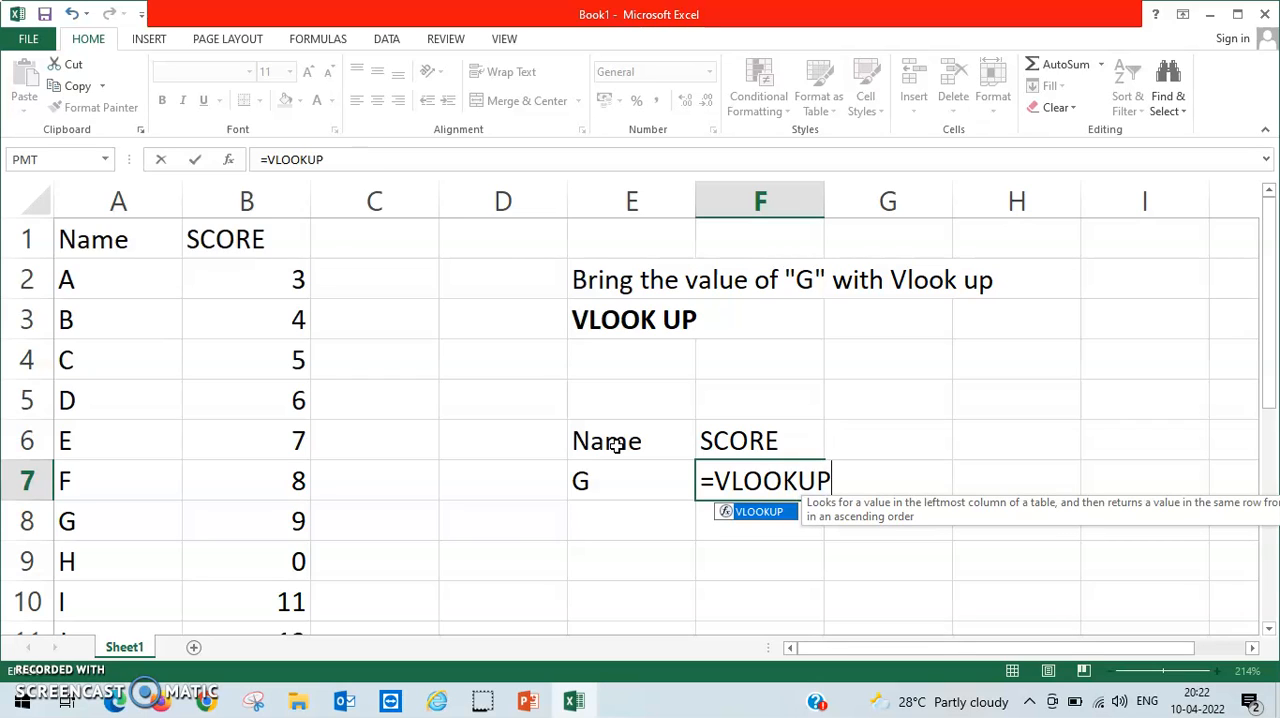
{"action": "type", "text": "("}
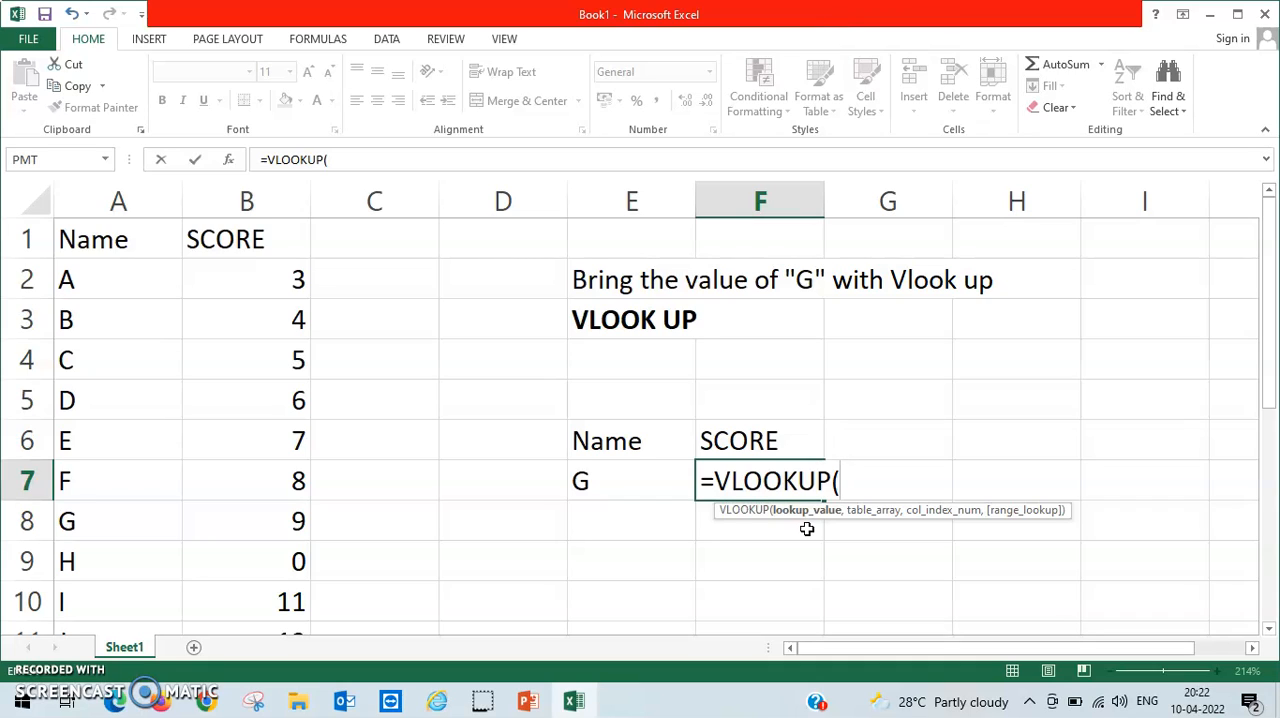
{"action": "left_click", "coordinate": [614, 471]}
{"action": "type", "text": ","}
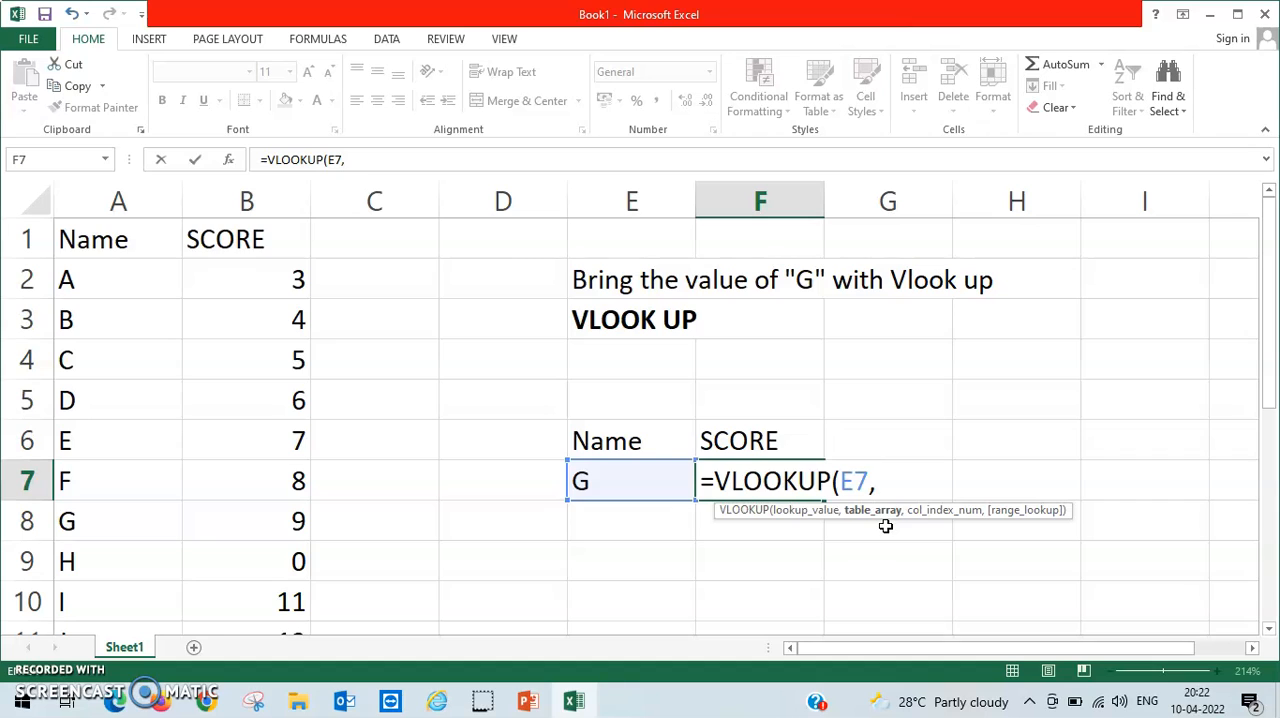
Set the formula's table array to A2:B11, covering all names and scores without the headers.
{"action": "left_click", "coordinate": [120, 270]}
{"action": "key", "text": "shift+Right"}
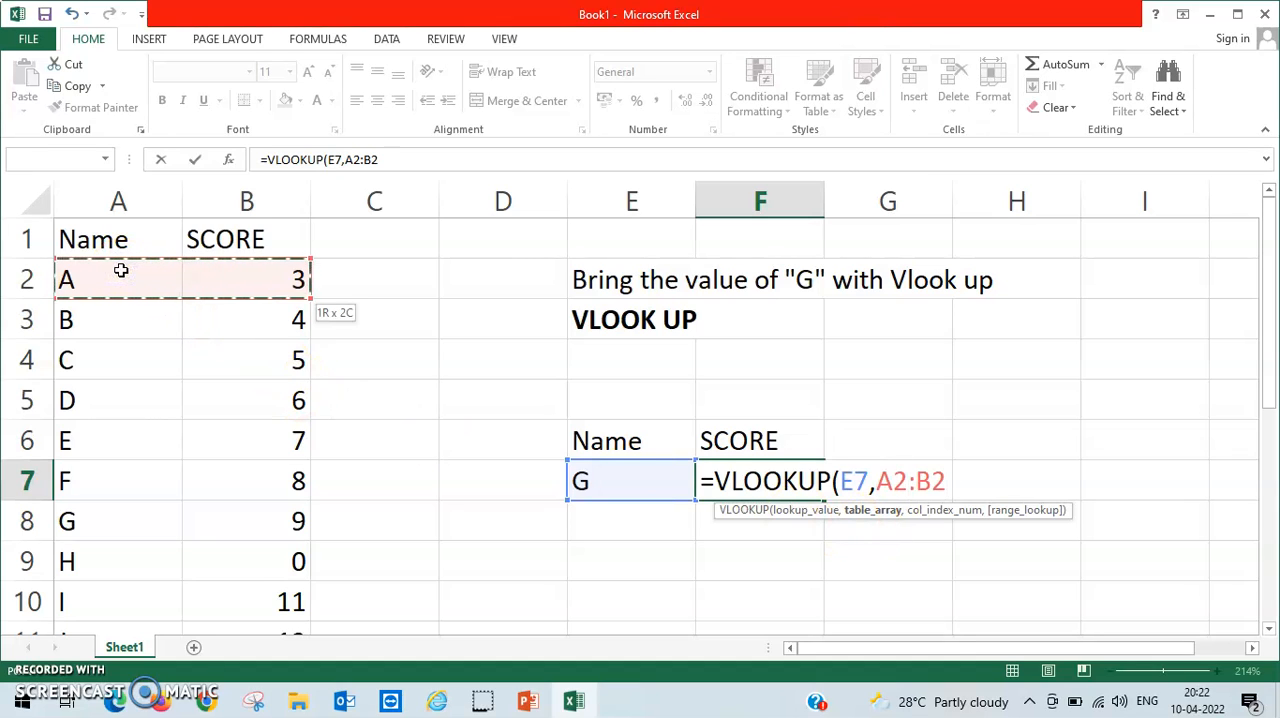
{"action": "key", "text": "shift+Down"}
{"action": "key", "text": "shift+Down"}
{"action": "key", "text": "shift+Down"}
{"action": "key", "text": "shift+Down"}
{"action": "key", "text": "shift+Down"}
{"action": "key", "text": "shift+Down"}
{"action": "key", "text": "shift+Down"}
{"action": "key", "text": "shift+Down"}
{"action": "key", "text": "shift+Down"}
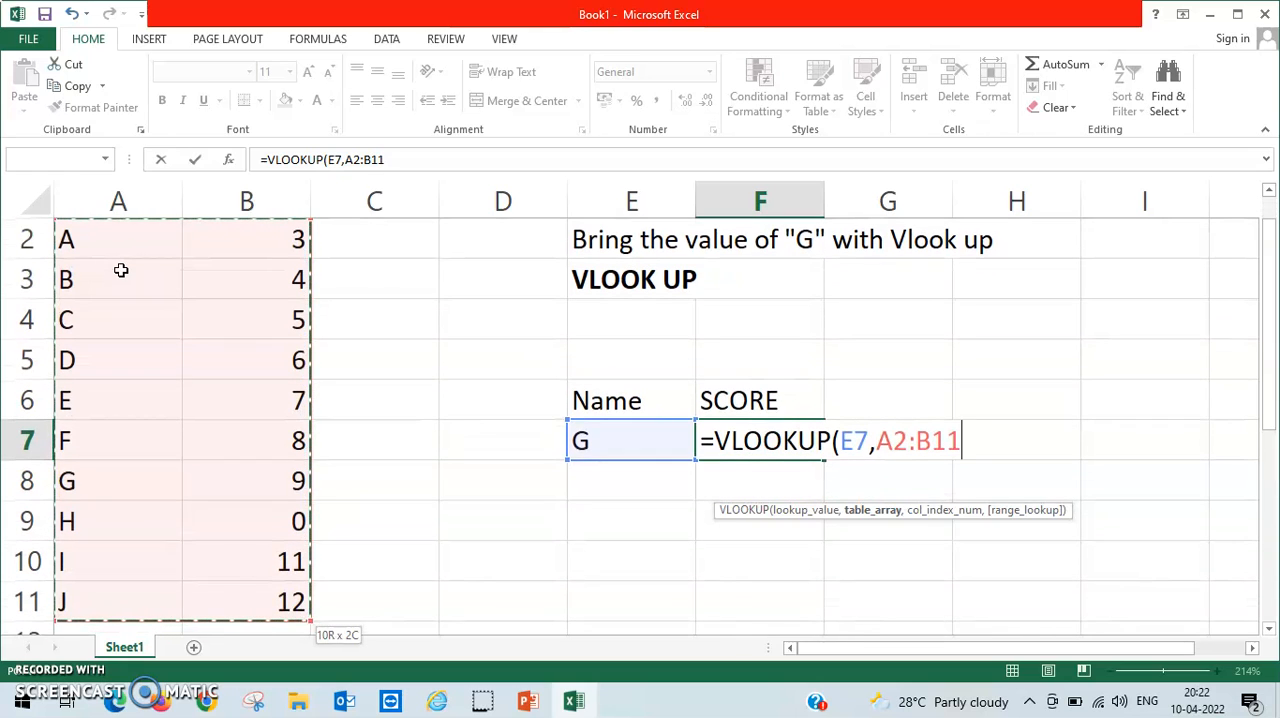
{"action": "type", "text": ","}
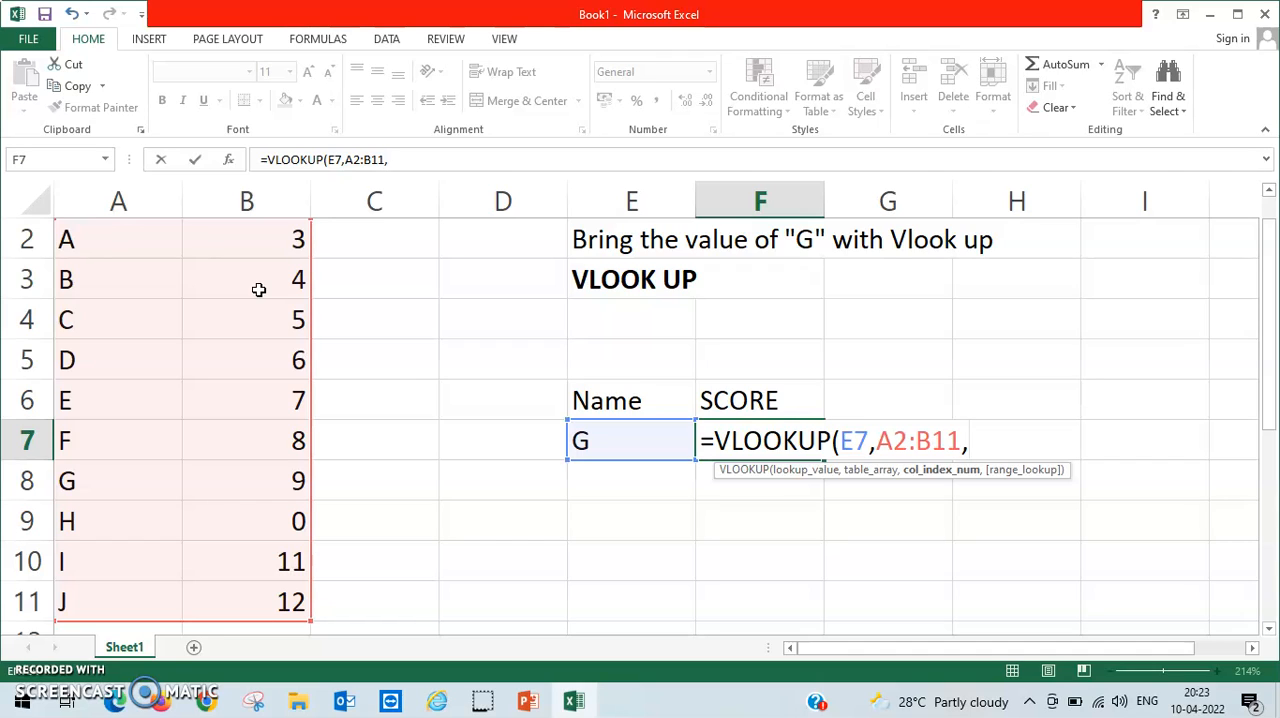
Complete the VLOOKUP formula in F7 with column index 2 and select its cell to show the formula.
{"action": "type", "text": "2)"}
{"action": "key", "text": "Return"}
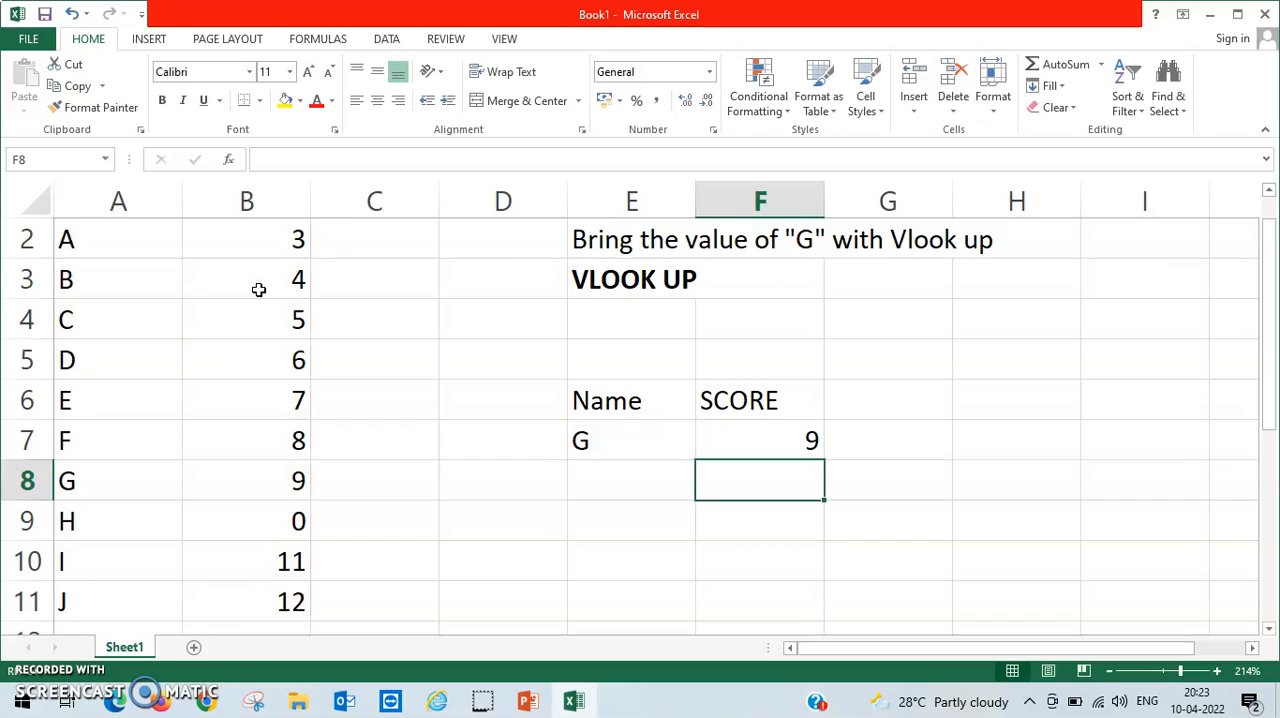
{"action": "key", "text": "Up"}
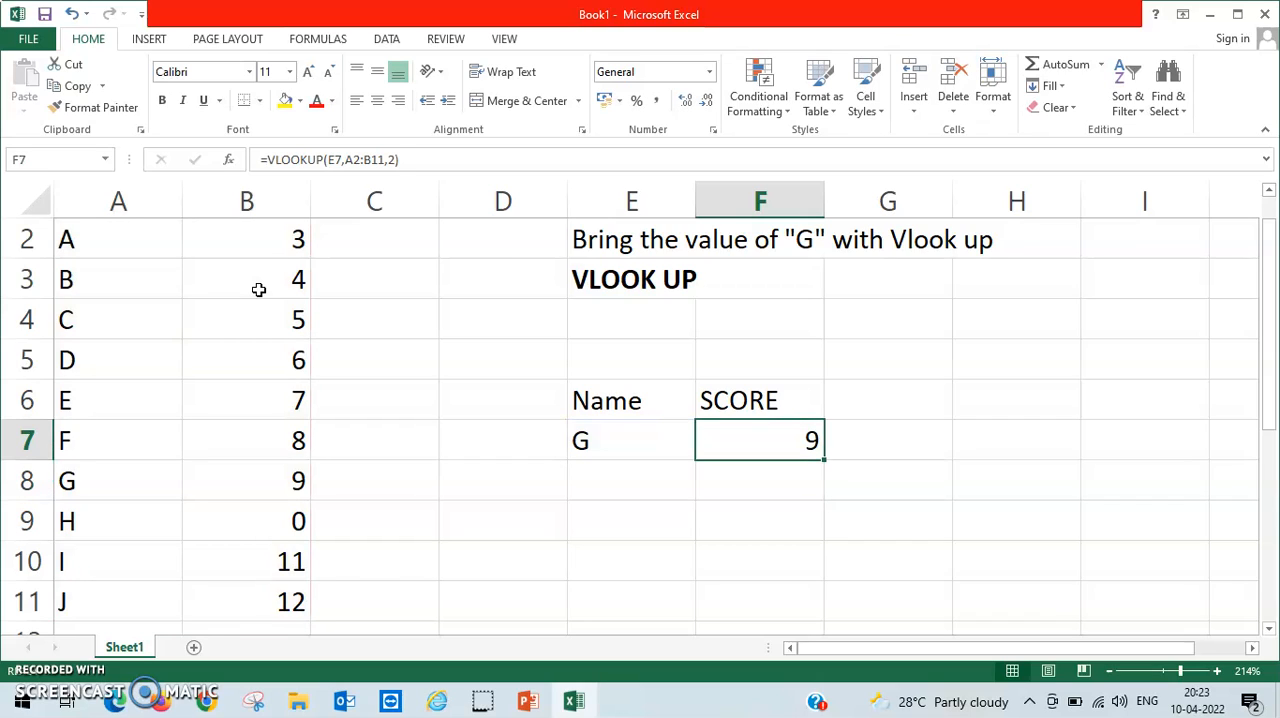